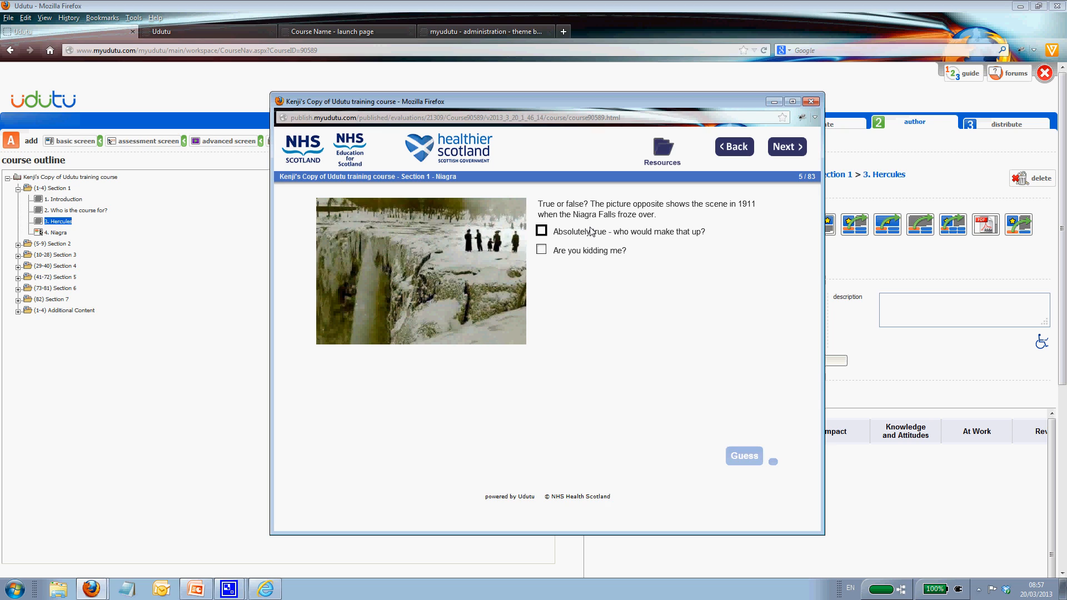
Answer the previewed Niagra question with "Absolutely true - who would make that up?", submit the guess, dismiss the feedback and minimise the preview
{"action": "left_click", "coordinate": [541, 231]}
{"action": "left_click", "coordinate": [731, 453]}
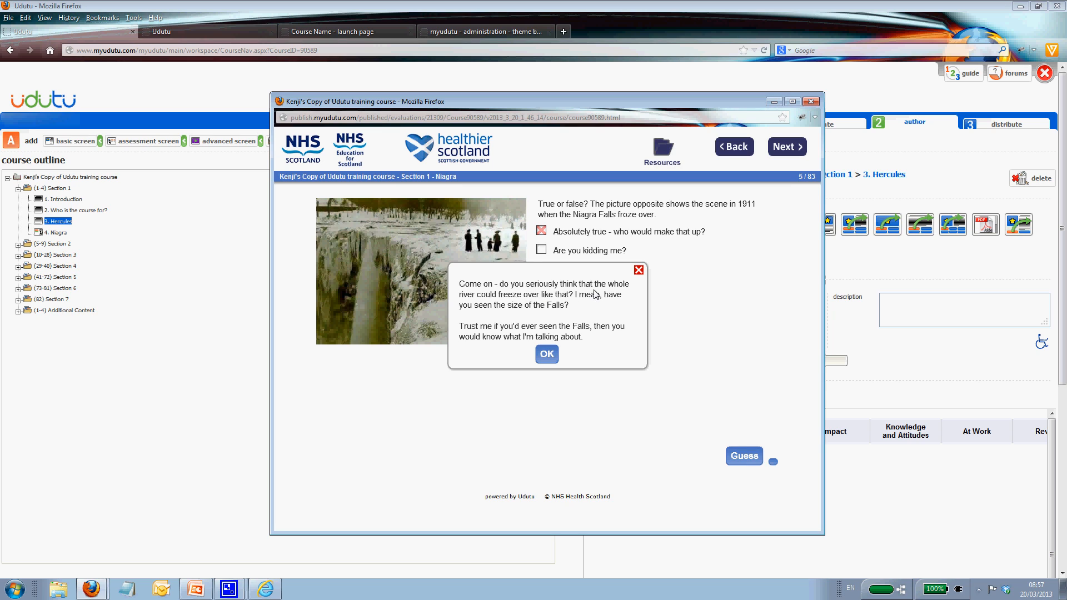
{"action": "left_click", "coordinate": [639, 271]}
{"action": "left_click", "coordinate": [774, 103]}
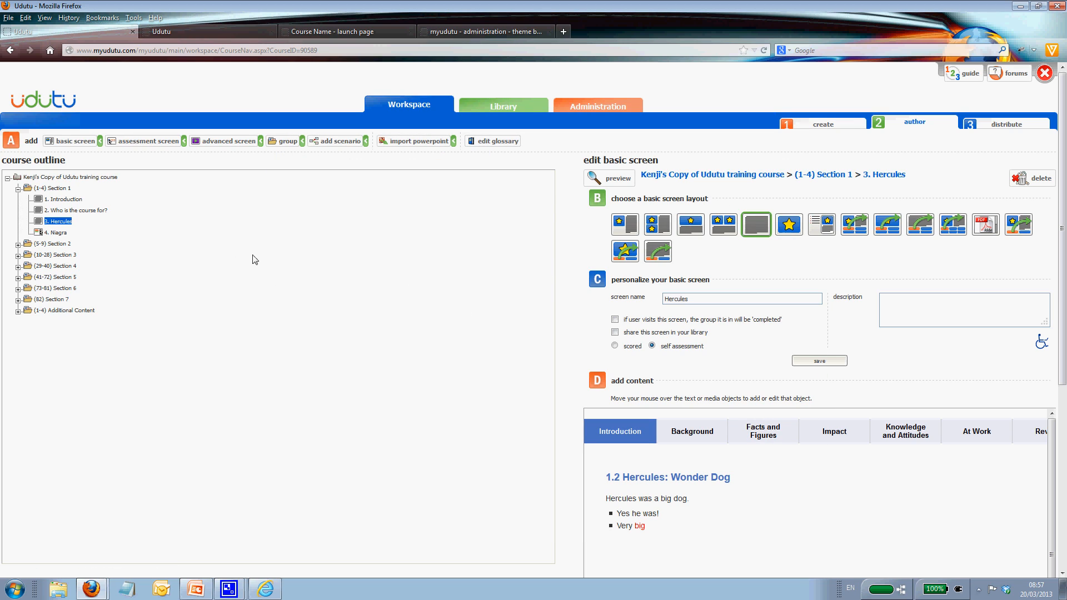
Open the Niagra assessment screen in Section 1 and examine its name, layout, graphic, question and feedback settings
{"action": "left_click", "coordinate": [57, 233]}
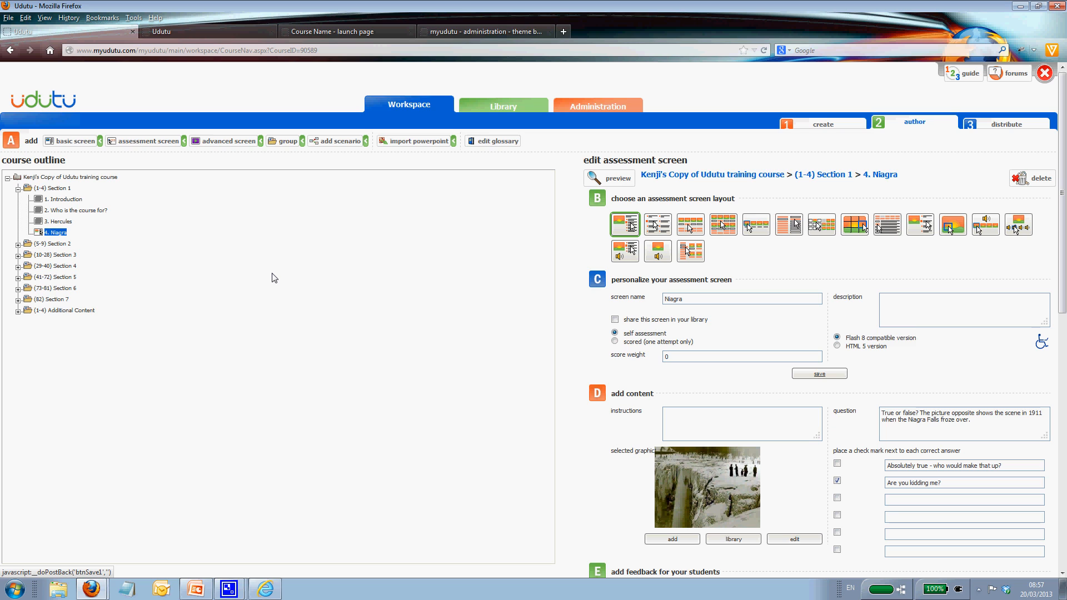
{"action": "scroll", "coordinate": [274, 278], "scroll_direction": "down", "scroll_amount": 5}
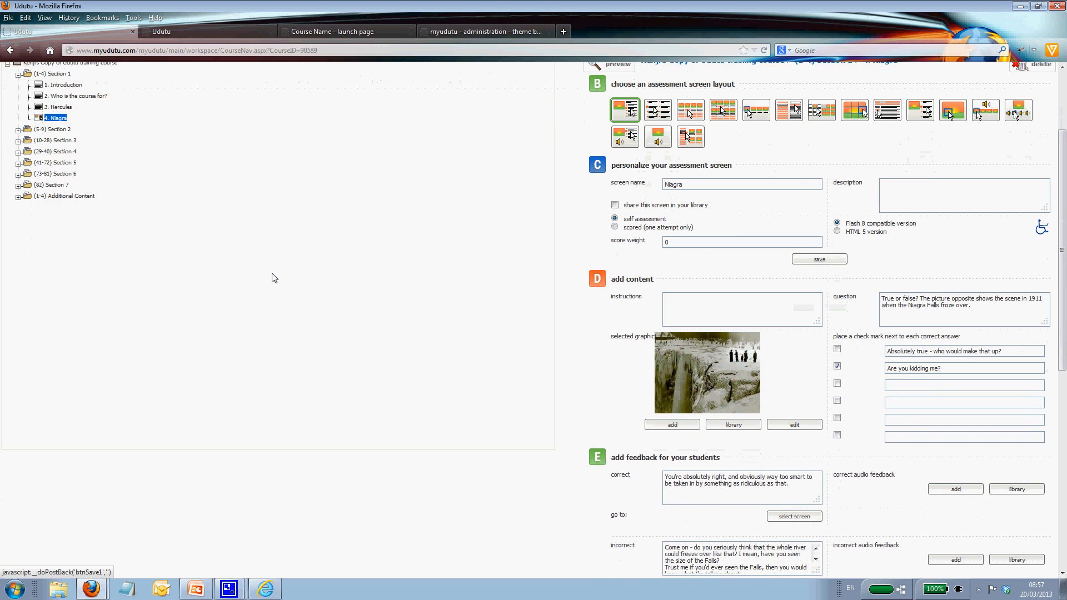
{"action": "scroll", "coordinate": [274, 278], "scroll_direction": "down", "scroll_amount": 4}
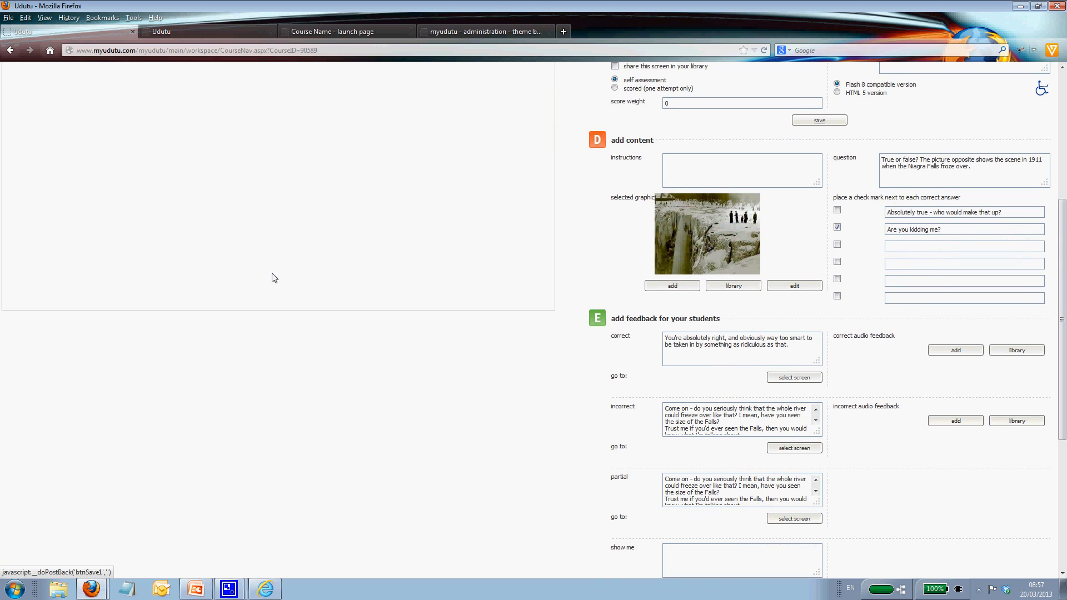
{"action": "scroll", "coordinate": [274, 278], "scroll_direction": "down", "scroll_amount": 1}
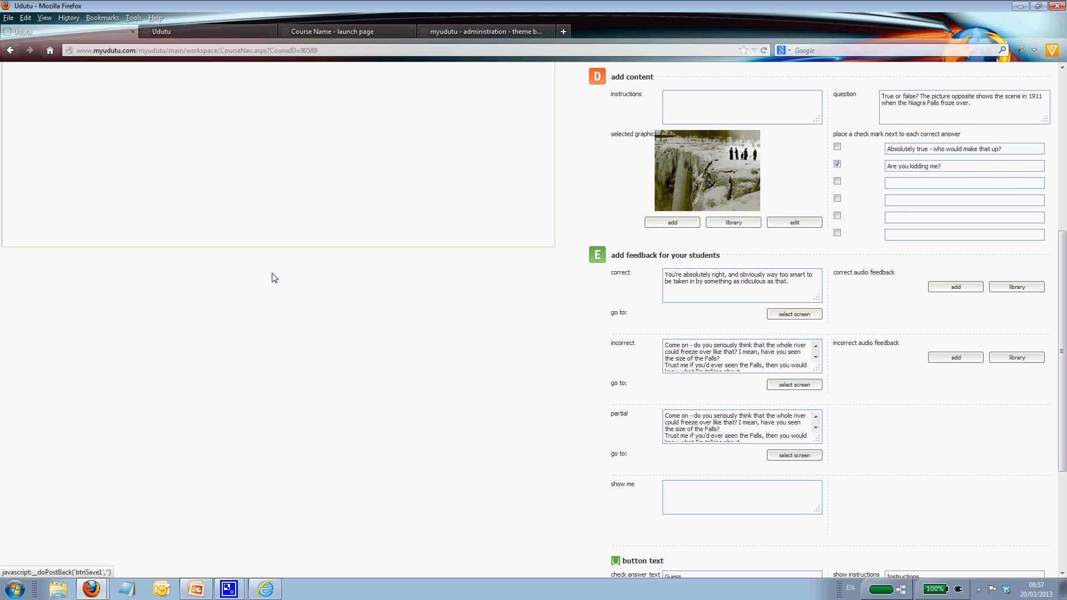
{"action": "scroll", "coordinate": [825, 255], "scroll_direction": "up", "scroll_amount": 4}
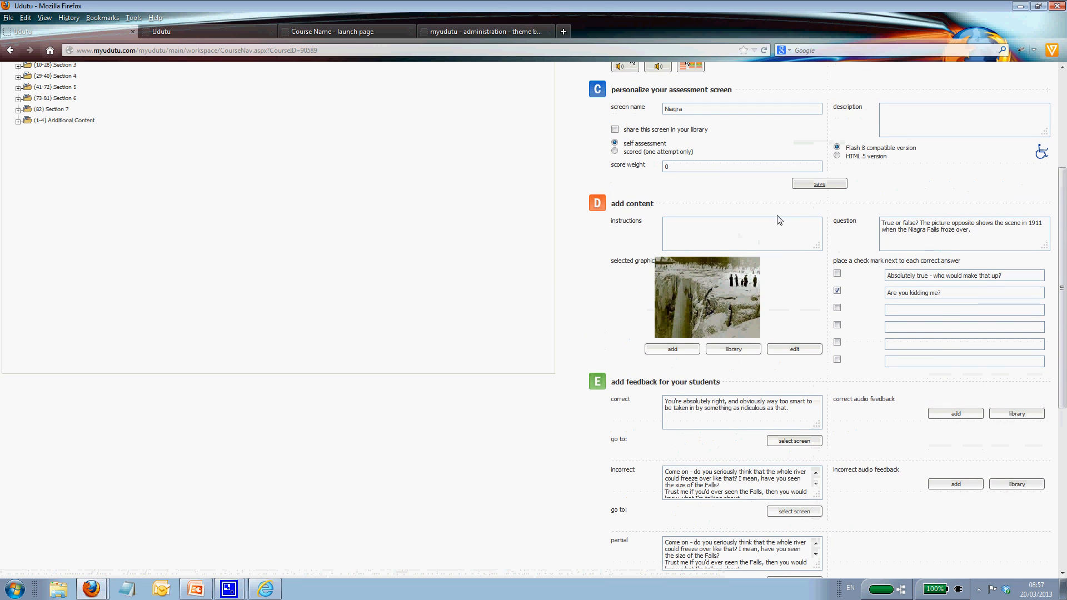
{"action": "scroll", "coordinate": [706, 167], "scroll_direction": "up", "scroll_amount": 2}
{"action": "double_click", "coordinate": [689, 172]}
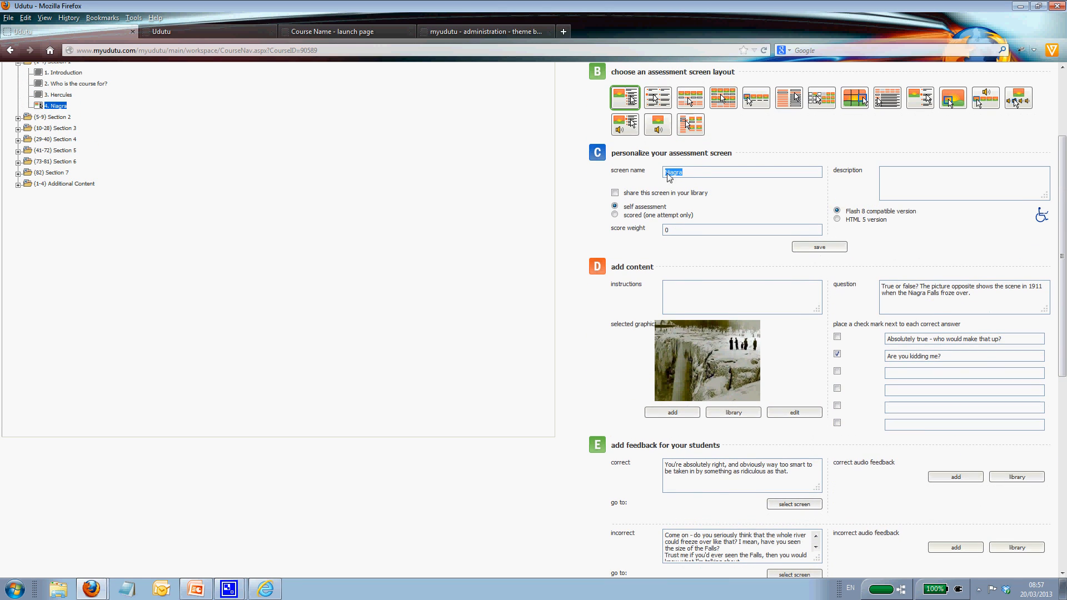
{"action": "left_click", "coordinate": [760, 221]}
{"action": "scroll", "coordinate": [726, 222], "scroll_direction": "down", "scroll_amount": 3}
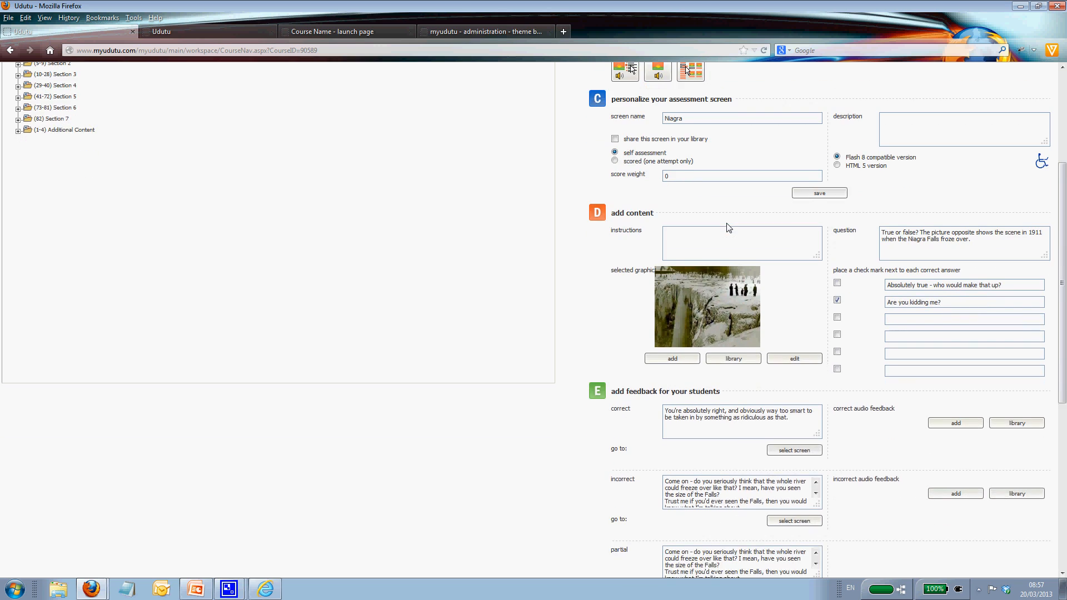
{"action": "scroll", "coordinate": [726, 222], "scroll_direction": "down", "scroll_amount": 2}
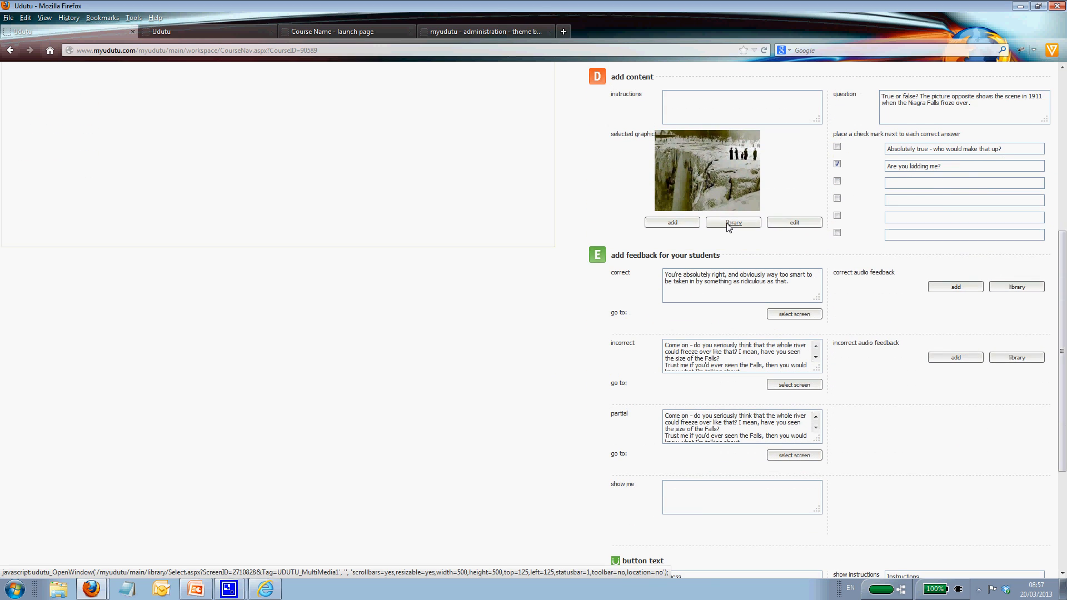
{"action": "scroll", "coordinate": [726, 223], "scroll_direction": "up", "scroll_amount": 2}
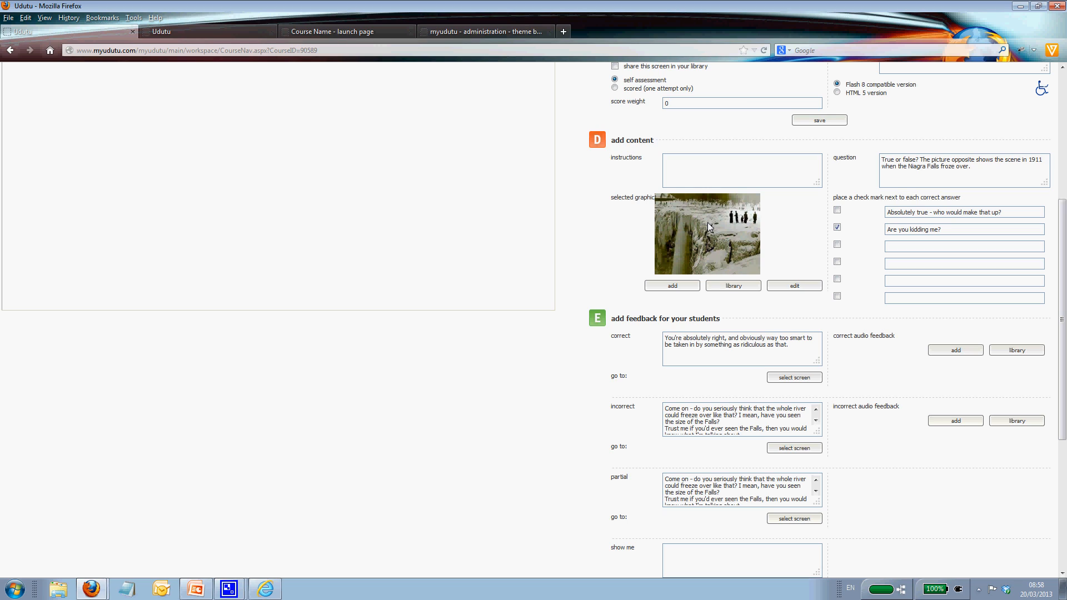
Mark "Absolutely true - who would make that up?" as the only correct answer to the Niagra question
{"action": "left_click", "coordinate": [914, 160]}
{"action": "mouse_move", "coordinate": [976, 169]}
{"action": "left_mouse_down"}
{"action": "mouse_move", "coordinate": [863, 163]}
{"action": "mouse_move", "coordinate": [981, 173]}
{"action": "left_mouse_up"}
{"action": "left_click", "coordinate": [836, 227]}
{"action": "left_click", "coordinate": [837, 228]}
{"action": "left_click", "coordinate": [837, 244]}
{"action": "left_click", "coordinate": [836, 244]}
{"action": "left_click", "coordinate": [837, 228]}
Examine the feedback text given to students for a correct answer
{"action": "scroll", "coordinate": [766, 326], "scroll_direction": "down", "scroll_amount": 2}
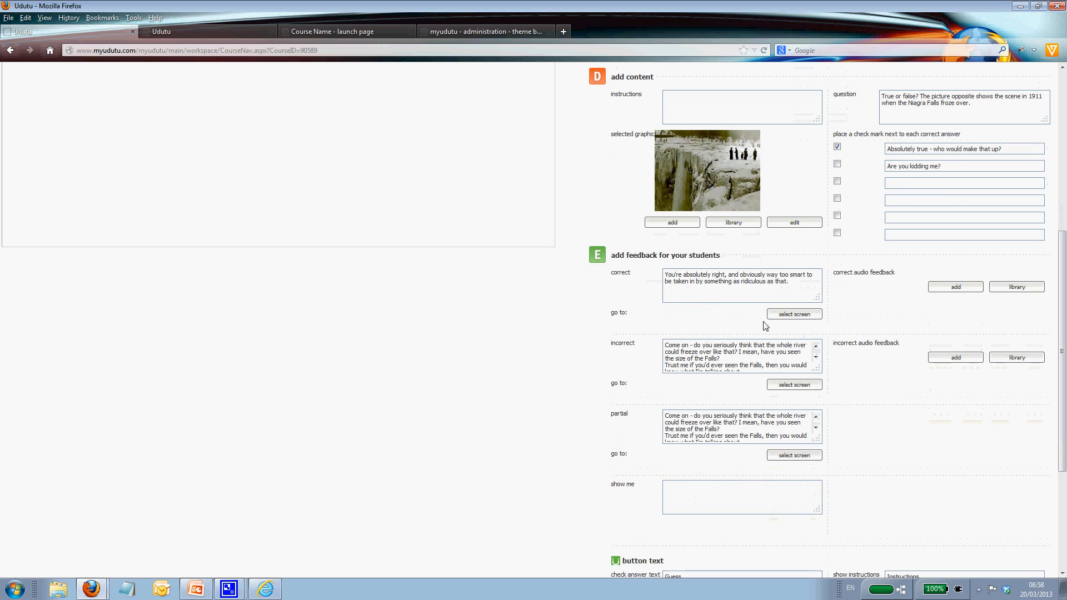
{"action": "left_click_drag", "start_coordinate": [795, 287], "coordinate": [655, 278]}
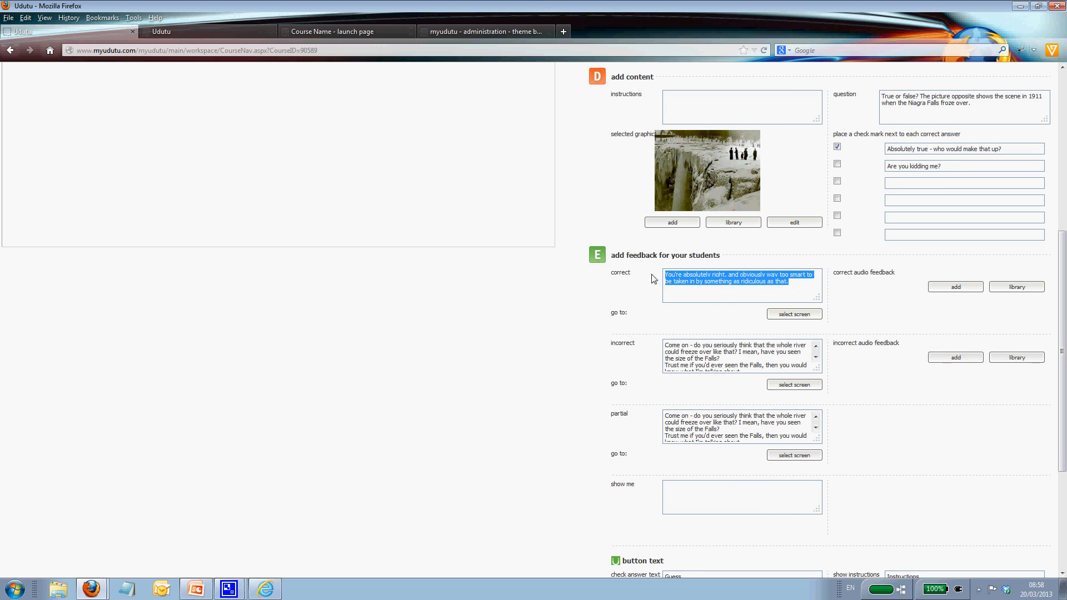
{"action": "left_click", "coordinate": [706, 283]}
{"action": "left_click_drag", "start_coordinate": [799, 281], "coordinate": [721, 278]}
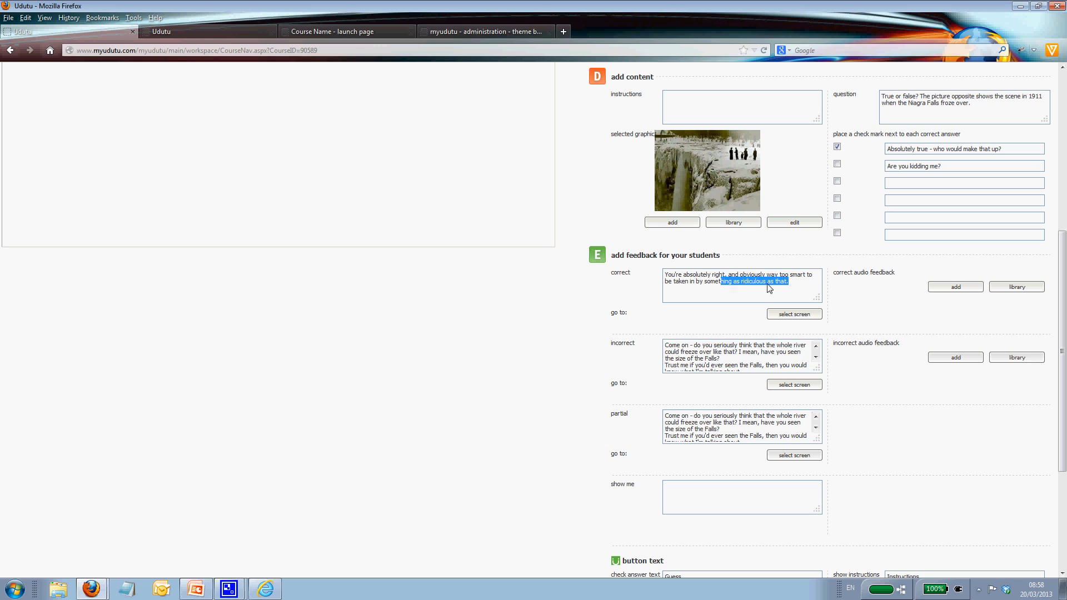
{"action": "left_click", "coordinate": [801, 292]}
Enlarge the correct-answer feedback box and shrink it back to about its original height
{"action": "left_click_drag", "start_coordinate": [817, 299], "coordinate": [825, 377]}
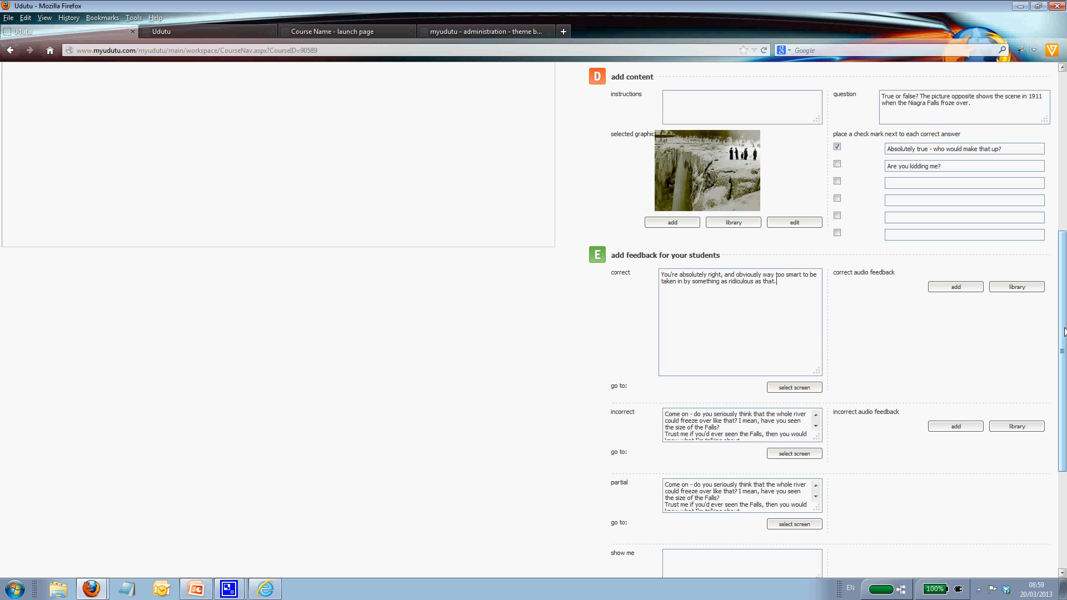
{"action": "scroll", "coordinate": [1064, 332], "scroll_direction": "down", "scroll_amount": 5}
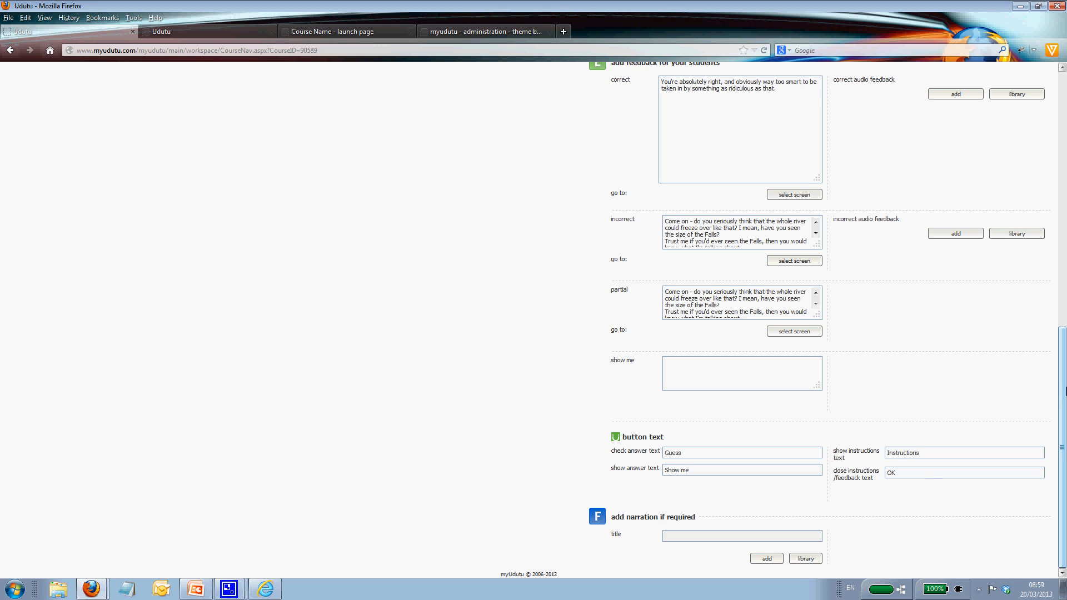
{"action": "scroll", "coordinate": [1064, 391], "scroll_direction": "up", "scroll_amount": 4}
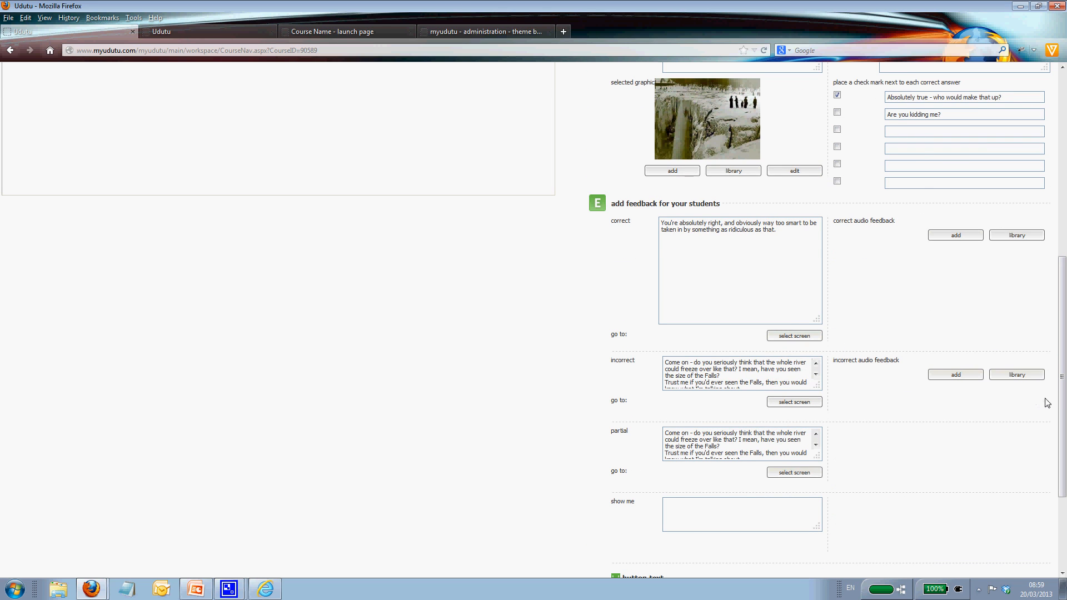
{"action": "scroll", "coordinate": [1062, 389], "scroll_direction": "down", "scroll_amount": 4}
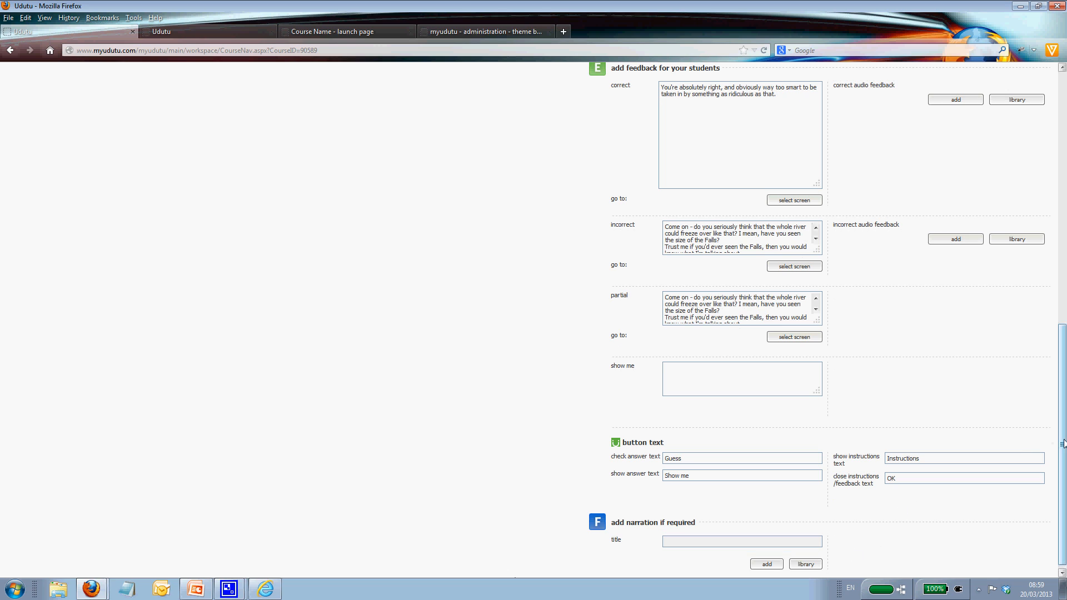
{"action": "scroll", "coordinate": [1063, 443], "scroll_direction": "up", "scroll_amount": 5}
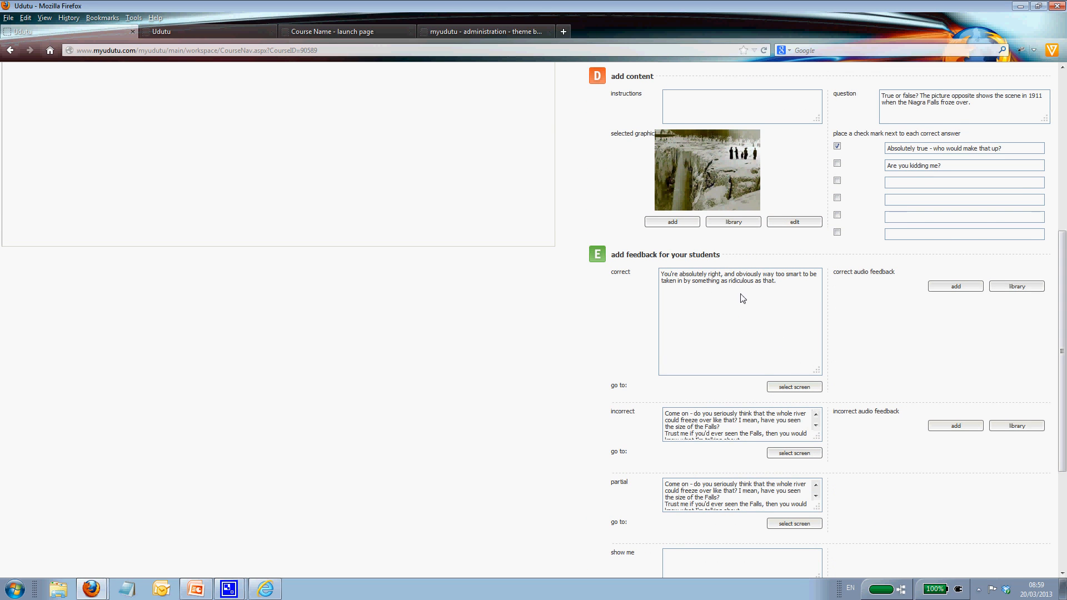
{"action": "left_click_drag", "start_coordinate": [819, 375], "coordinate": [820, 297]}
Examine the feedback texts for incorrect and partially correct answers
{"action": "left_click_drag", "start_coordinate": [1061, 333], "coordinate": [979, 510]}
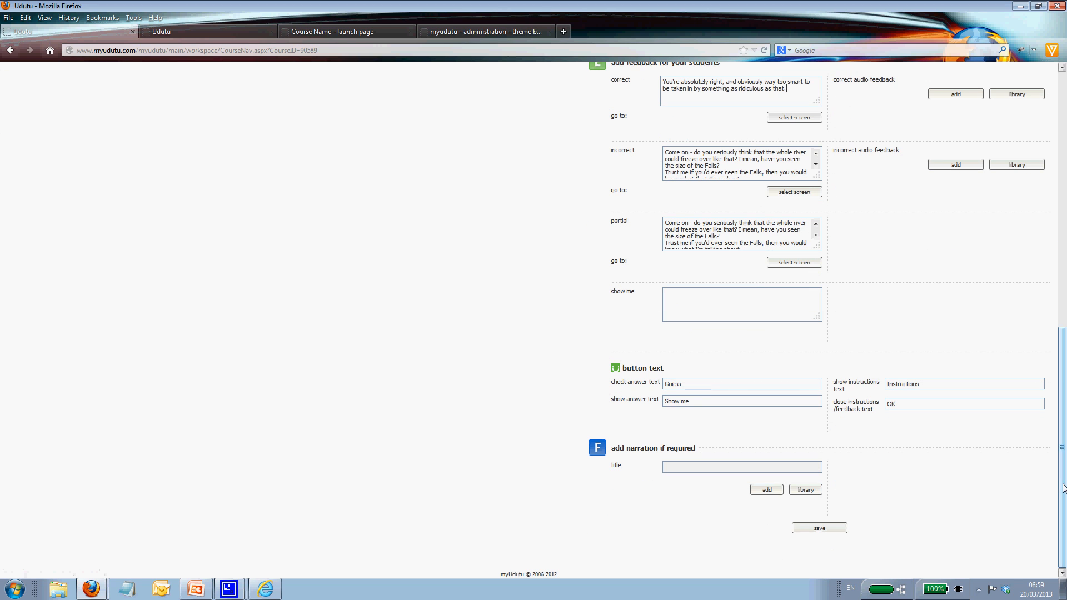
{"action": "left_click_drag", "start_coordinate": [1063, 488], "coordinate": [1062, 364]}
{"action": "left_click_drag", "start_coordinate": [794, 332], "coordinate": [662, 319]}
{"action": "left_click", "coordinate": [751, 412]}
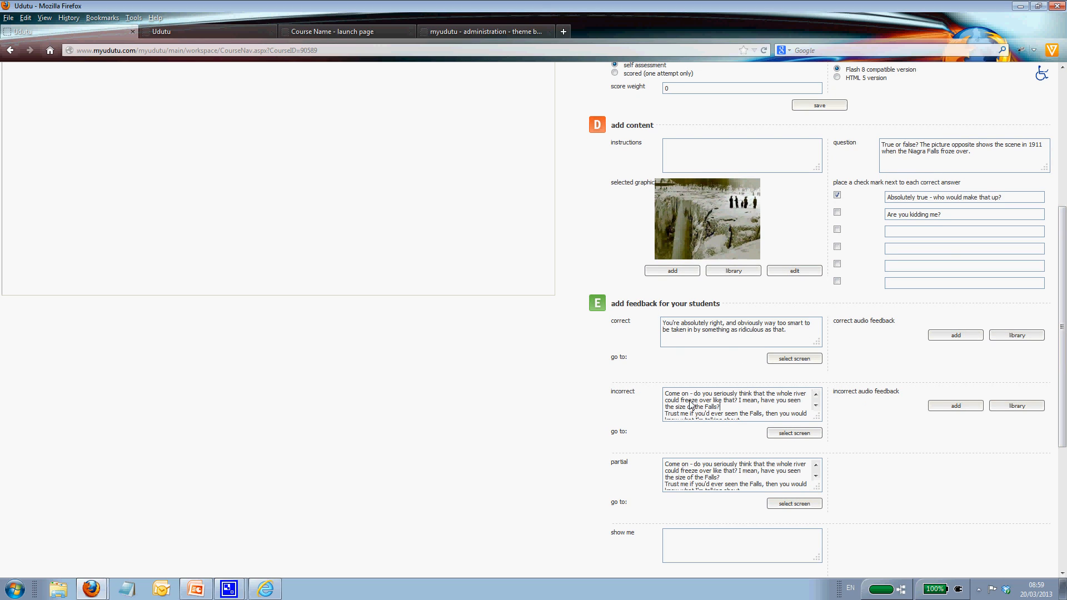
{"action": "left_click_drag", "start_coordinate": [665, 394], "coordinate": [786, 419]}
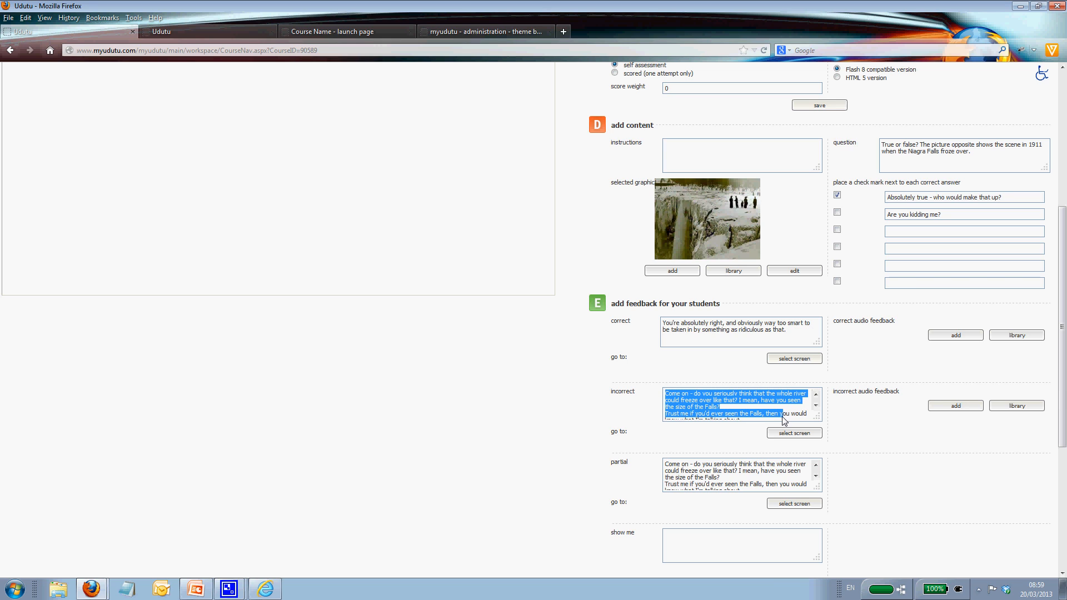
{"action": "scroll", "coordinate": [765, 429], "scroll_direction": "down", "scroll_amount": 2}
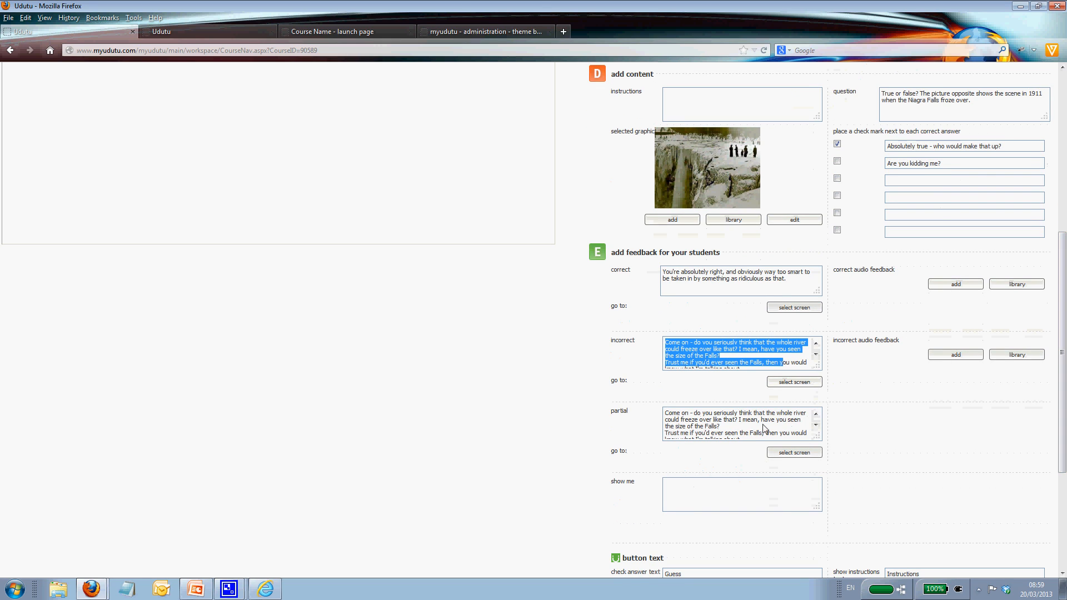
{"action": "left_click_drag", "start_coordinate": [666, 416], "coordinate": [754, 443]}
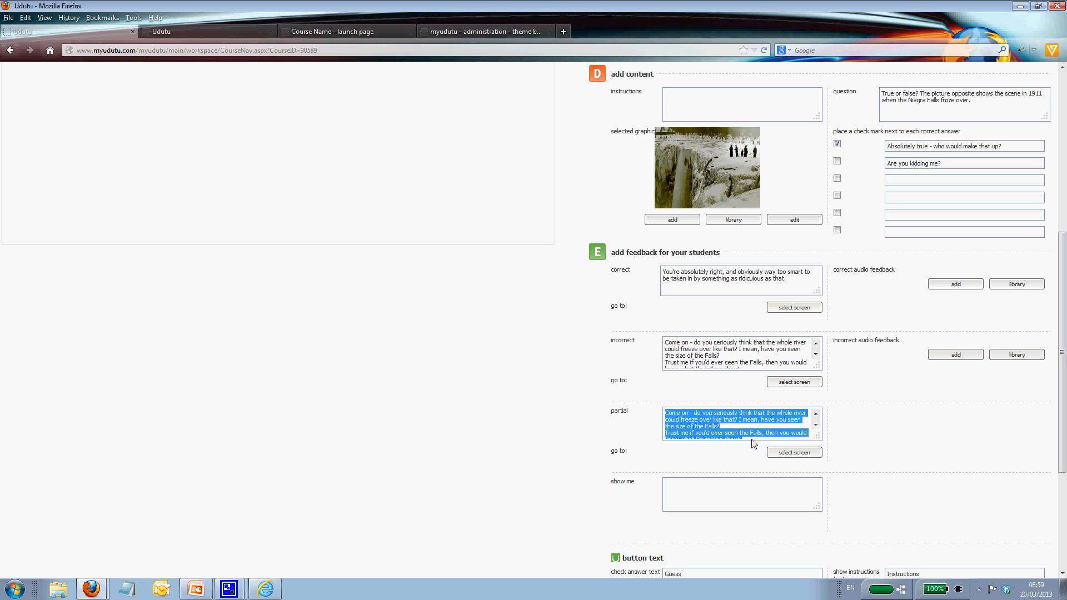
{"action": "left_click", "coordinate": [635, 429]}
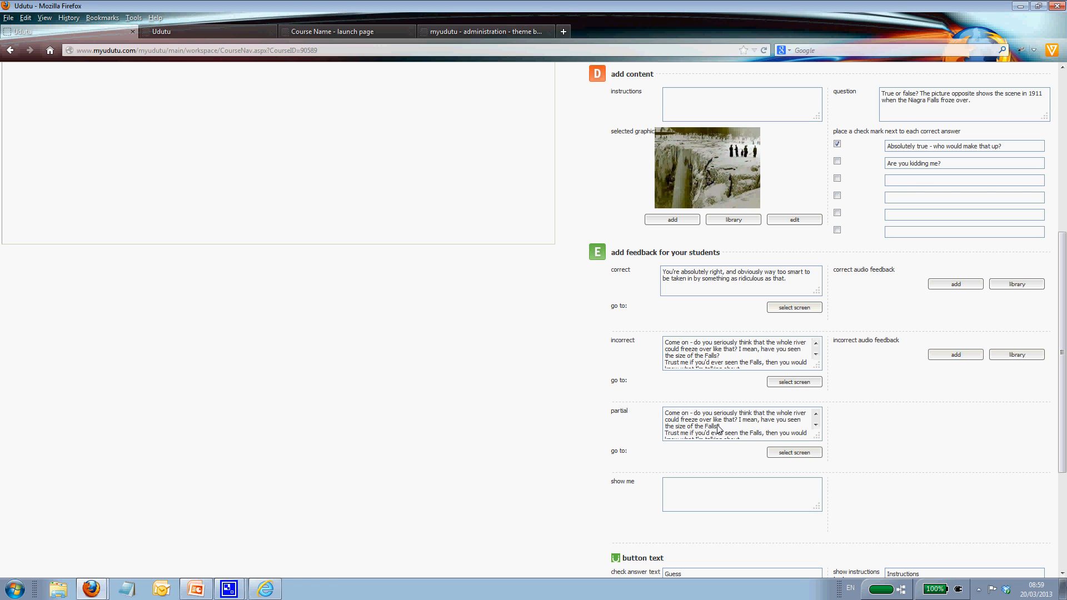
{"action": "key", "text": "ctrl+a"}
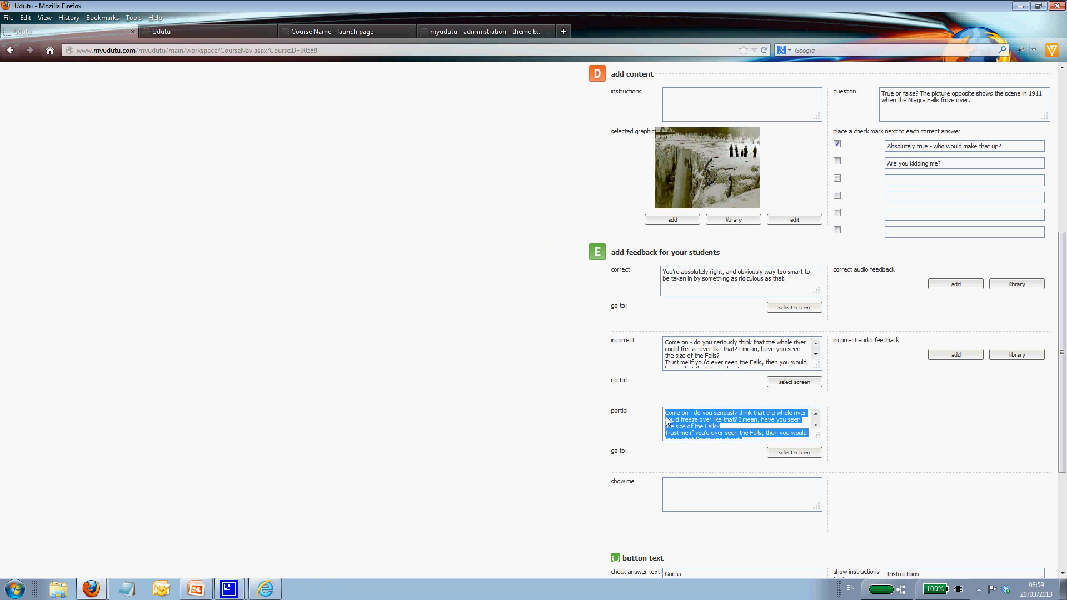
{"action": "left_click", "coordinate": [850, 436]}
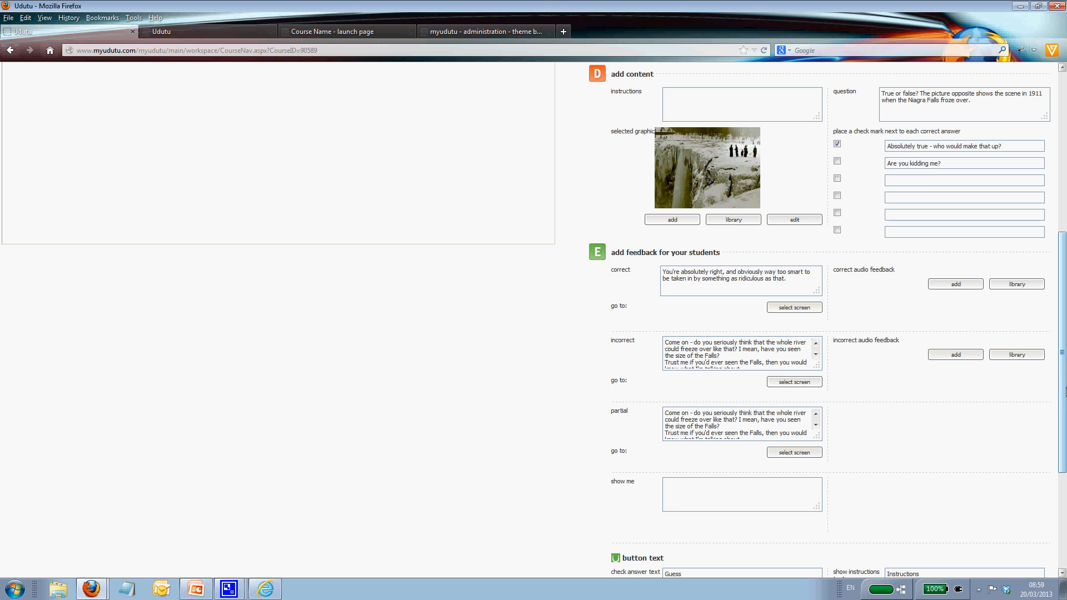
Bring up the course preview, reveal the correct answer to the Niagra question and minimise the preview
{"action": "left_click_drag", "start_coordinate": [1063, 387], "coordinate": [1065, 489]}
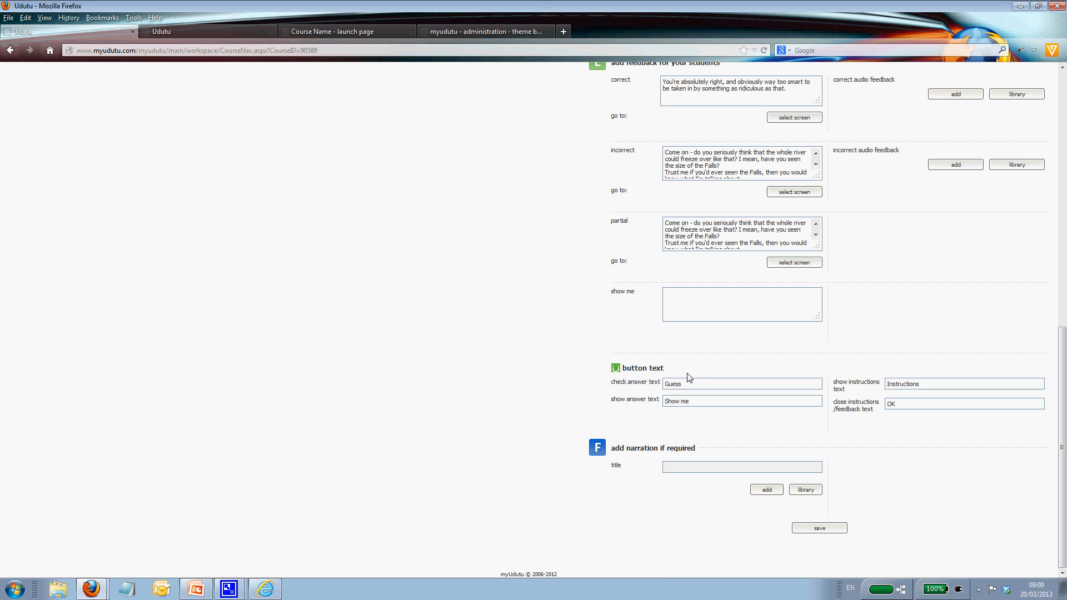
{"action": "left_click", "coordinate": [92, 589]}
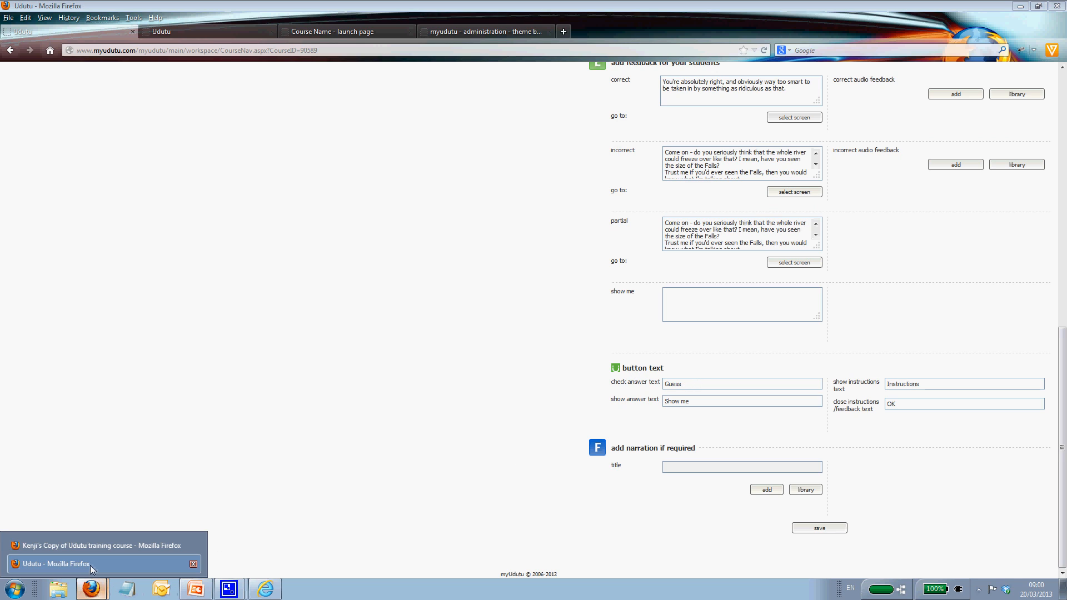
{"action": "left_click", "coordinate": [90, 569]}
{"action": "left_click", "coordinate": [94, 589]}
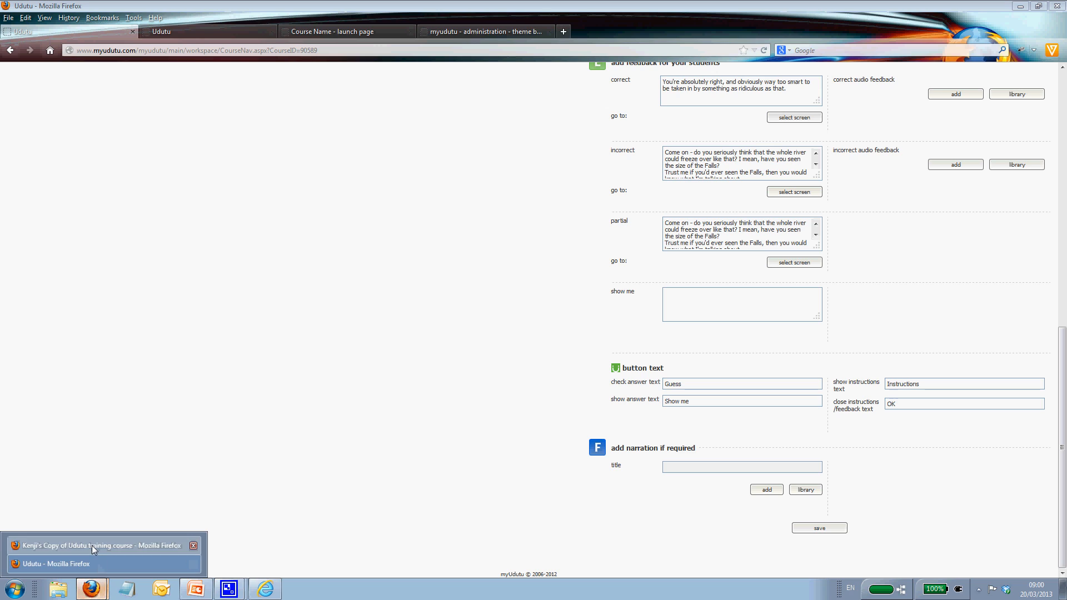
{"action": "left_click", "coordinate": [91, 545]}
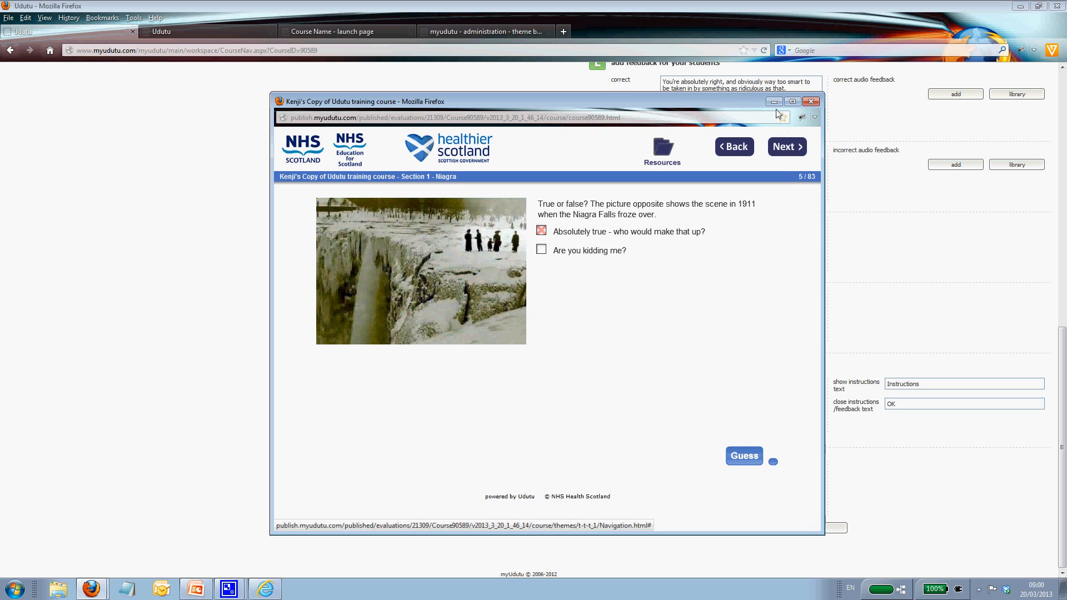
{"action": "left_click", "coordinate": [772, 463]}
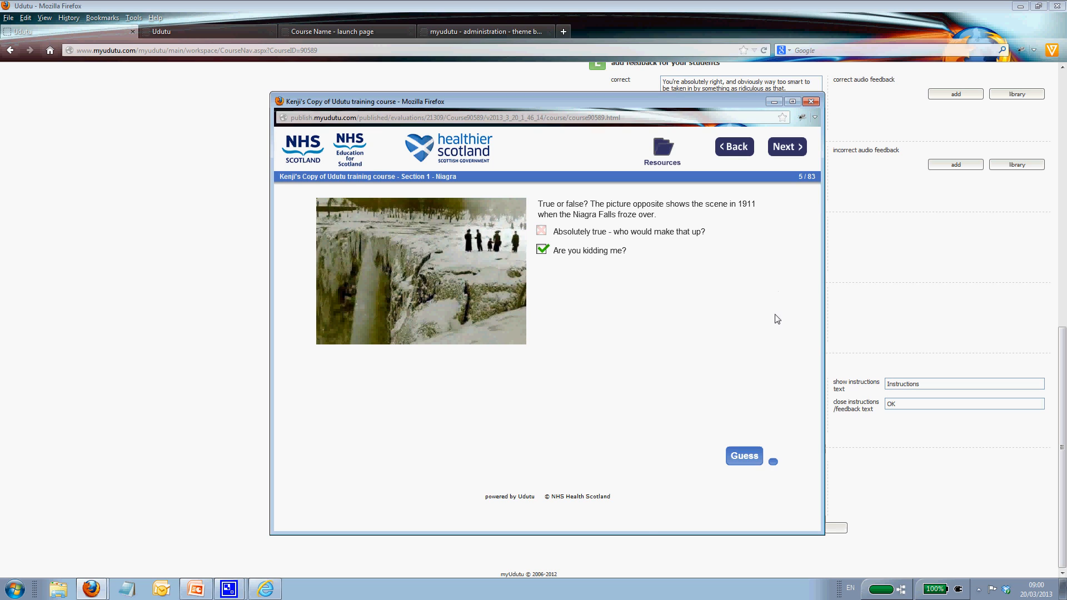
{"action": "left_click", "coordinate": [773, 102]}
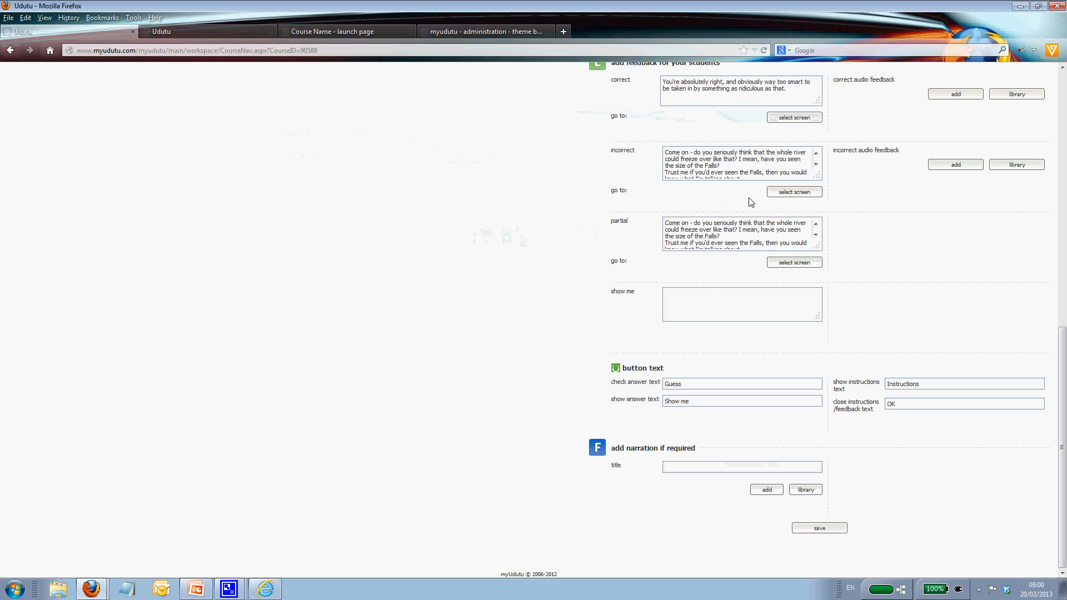
Set the check answer text of the Niagra screen to "Submit"
{"action": "left_click", "coordinate": [695, 386]}
{"action": "double_click", "coordinate": [692, 387]}
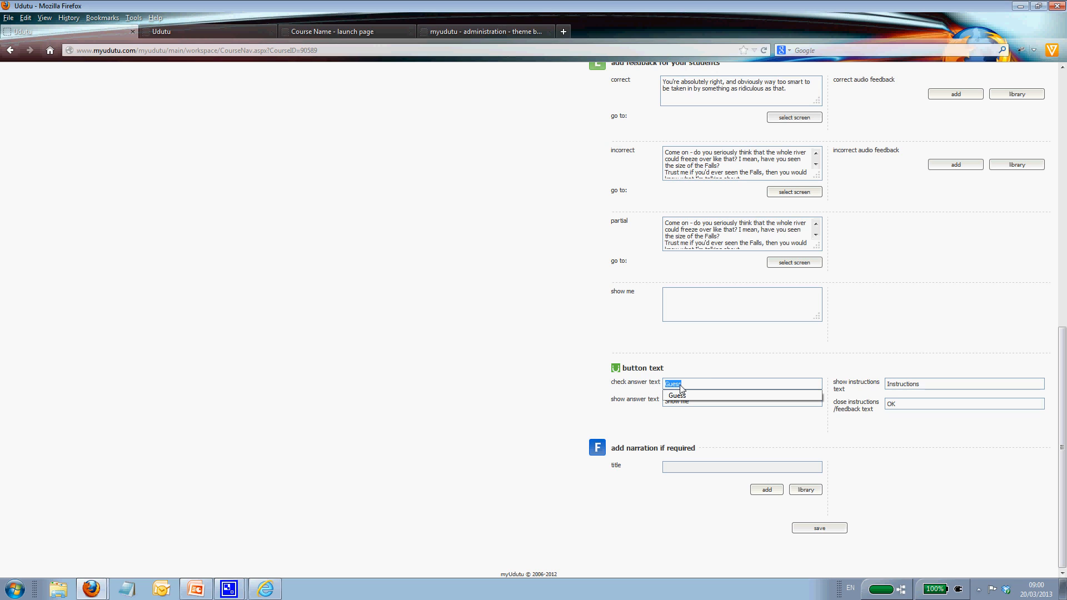
{"action": "type", "text": "Submit"}
{"action": "left_click", "coordinate": [696, 377]}
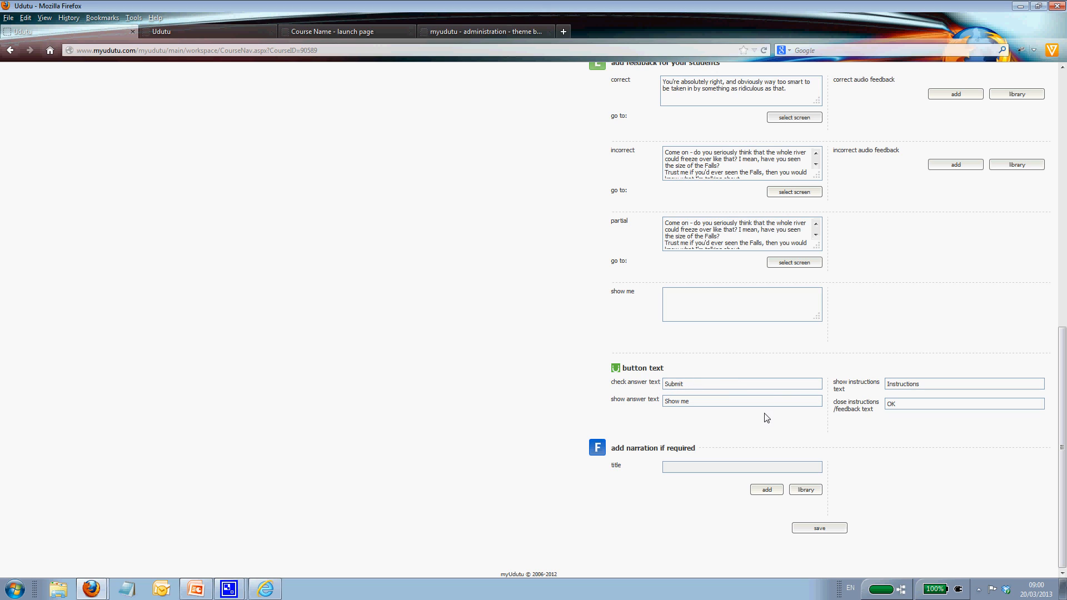
Clear the show answer text and show instructions text of the Niagra screen and save the button text changes
{"action": "double_click", "coordinate": [890, 404]}
{"action": "left_click", "coordinate": [675, 404]}
{"action": "left_click_drag", "start_coordinate": [694, 402], "coordinate": [662, 402]}
{"action": "key", "text": "BackSpace"}
{"action": "left_click_drag", "start_coordinate": [931, 384], "coordinate": [878, 386]}
{"action": "key", "text": "BackSpace"}
{"action": "scroll", "coordinate": [904, 386], "scroll_direction": "up", "scroll_amount": 3}
{"action": "scroll", "coordinate": [895, 389], "scroll_direction": "down", "scroll_amount": 3}
{"action": "left_click", "coordinate": [818, 529]}
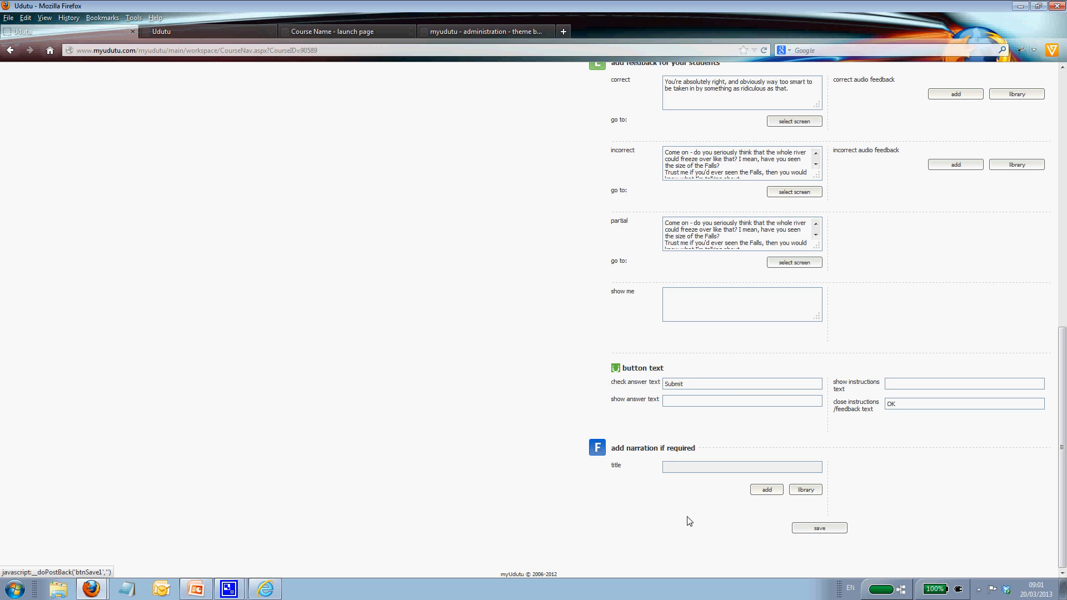
Preview the Niagra assessment screen and move the preview window clear of the course outline's edge towards the centre
{"action": "scroll", "coordinate": [689, 521], "scroll_direction": "up", "scroll_amount": 10}
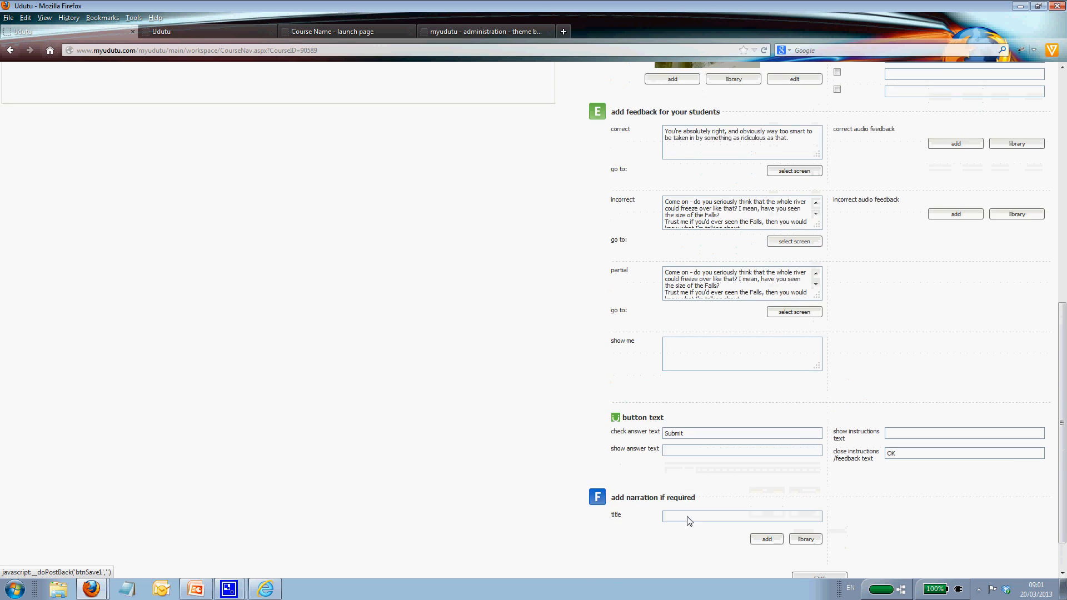
{"action": "scroll", "coordinate": [689, 521], "scroll_direction": "up", "scroll_amount": 3}
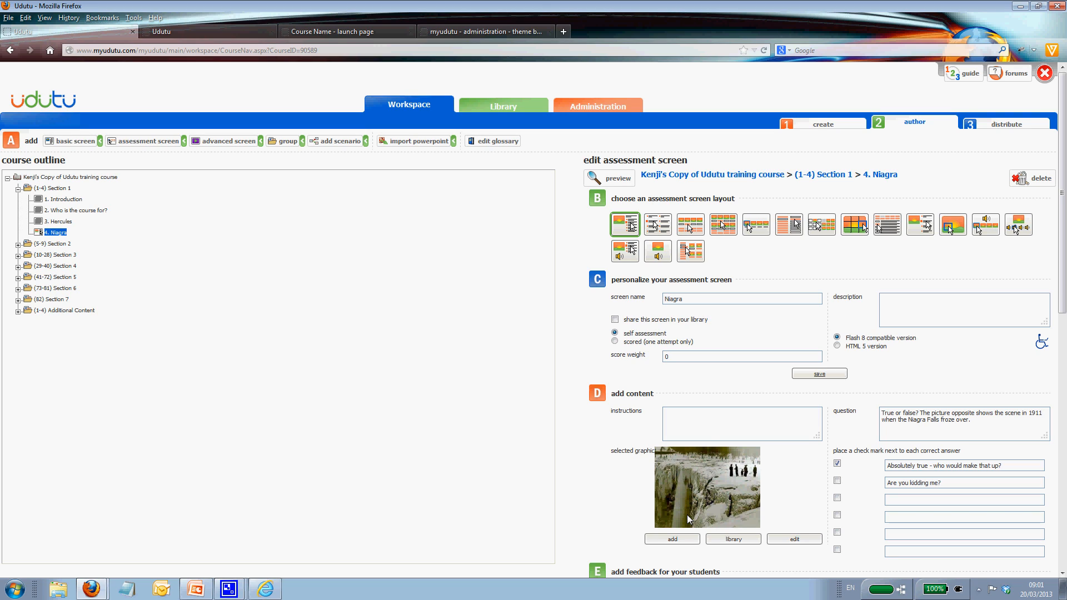
{"action": "left_click", "coordinate": [615, 179]}
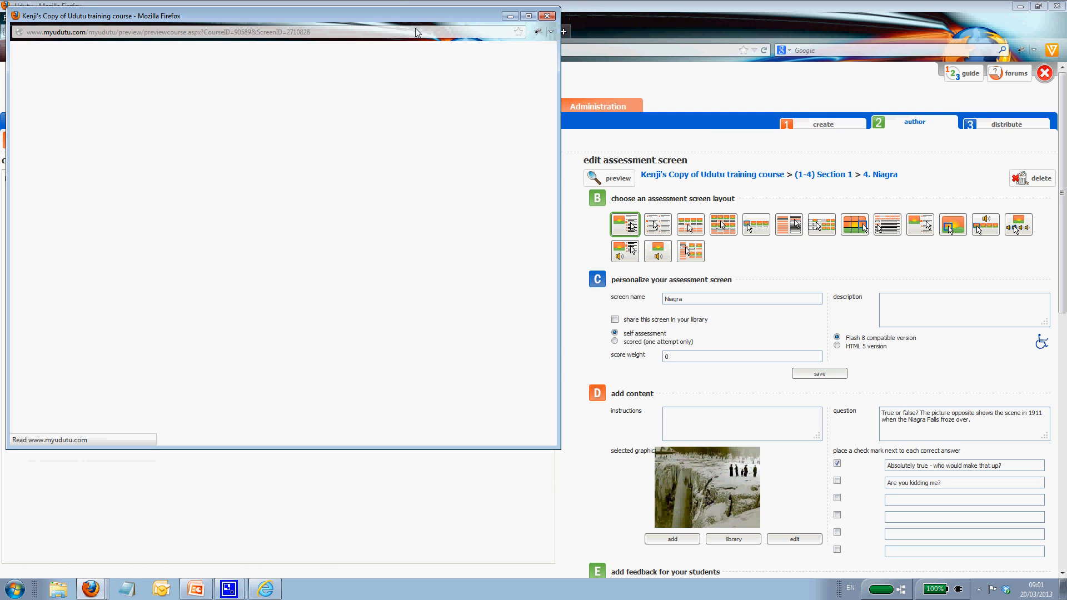
{"action": "left_click_drag", "start_coordinate": [388, 14], "coordinate": [659, 79]}
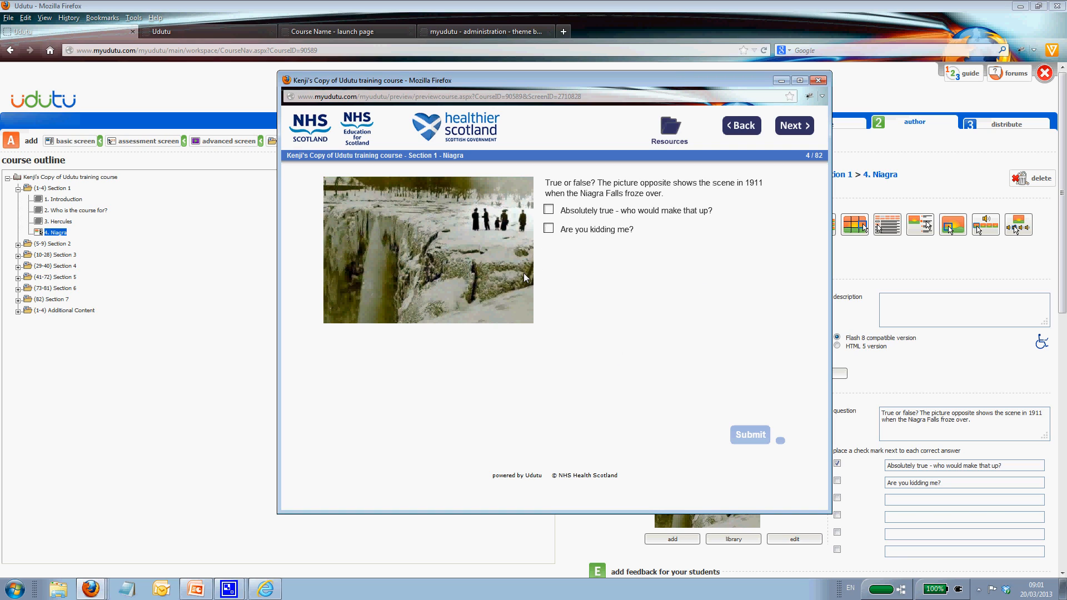
Submit "Absolutely true - who would make that up?" as the answer in the preview and dismiss the feedback
{"action": "left_click", "coordinate": [548, 210]}
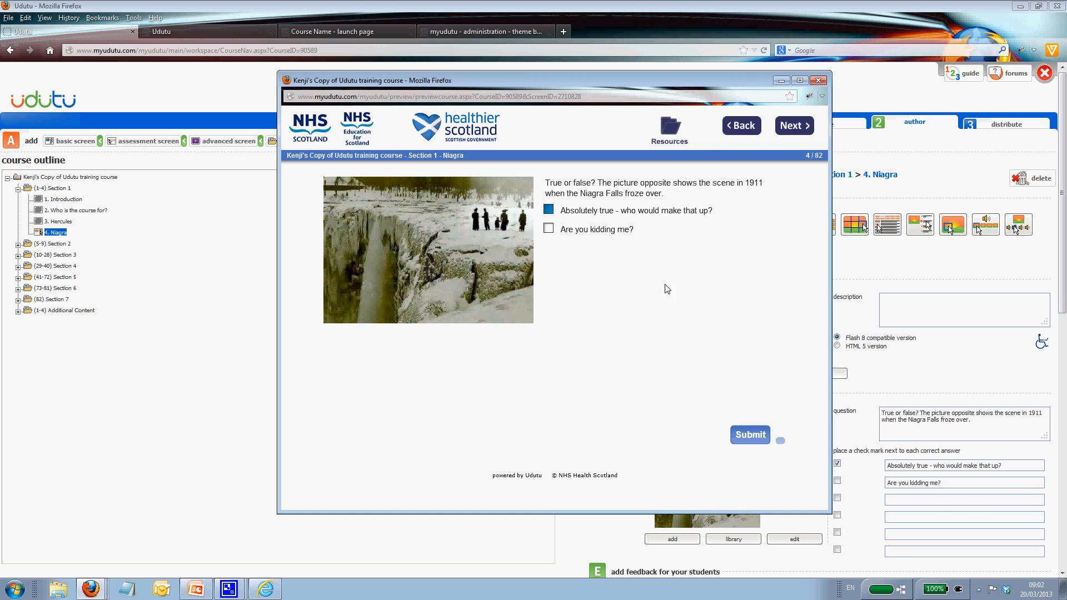
{"action": "left_click", "coordinate": [750, 436]}
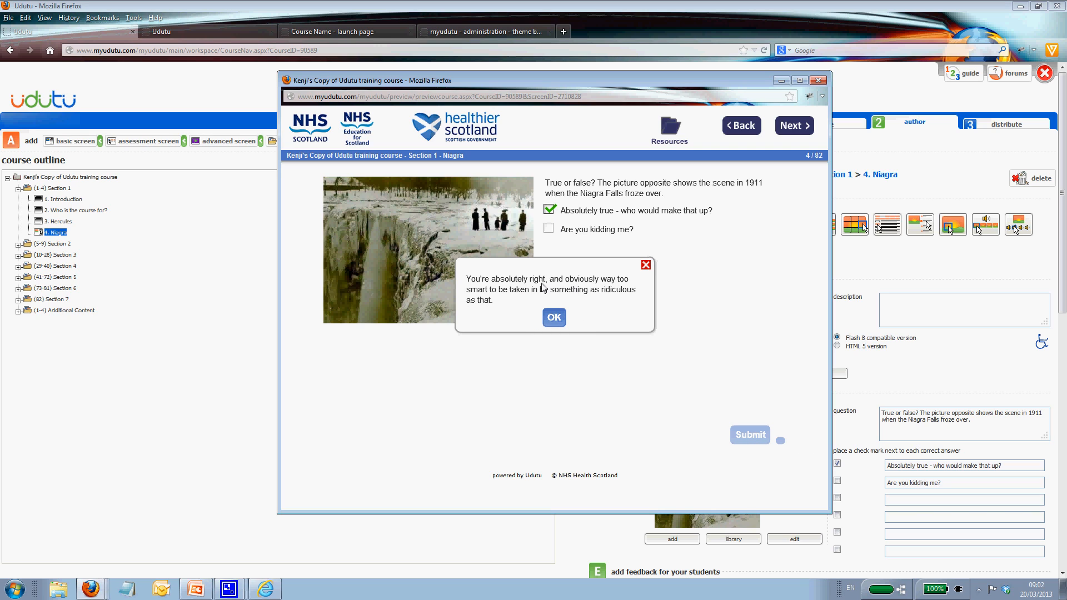
{"action": "left_click", "coordinate": [556, 318]}
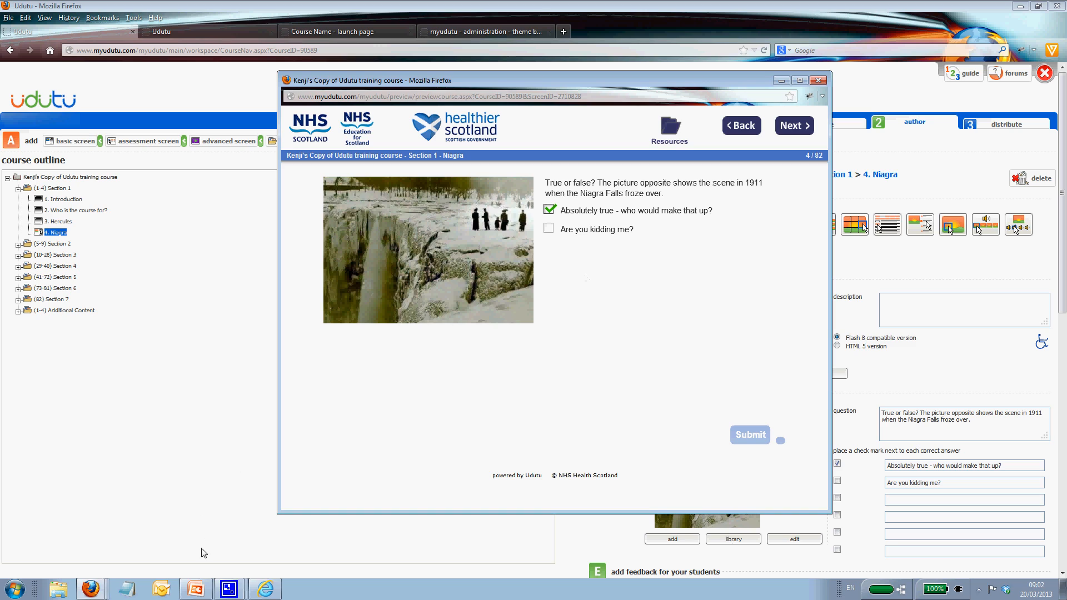
{"action": "mouse_move", "coordinate": [233, 590]}
{"action": "left_click", "coordinate": [227, 545]}
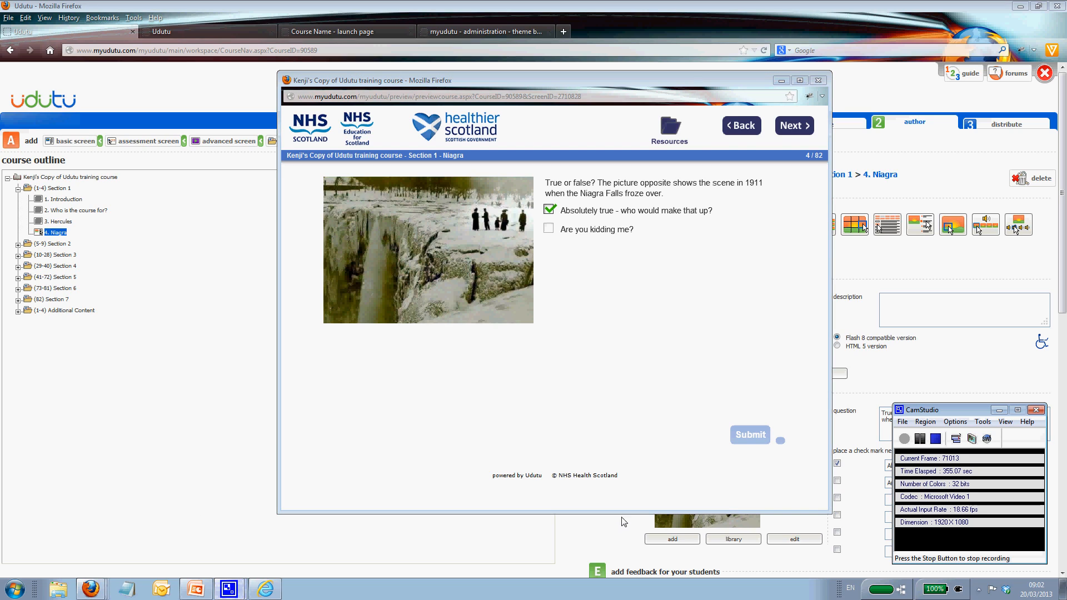